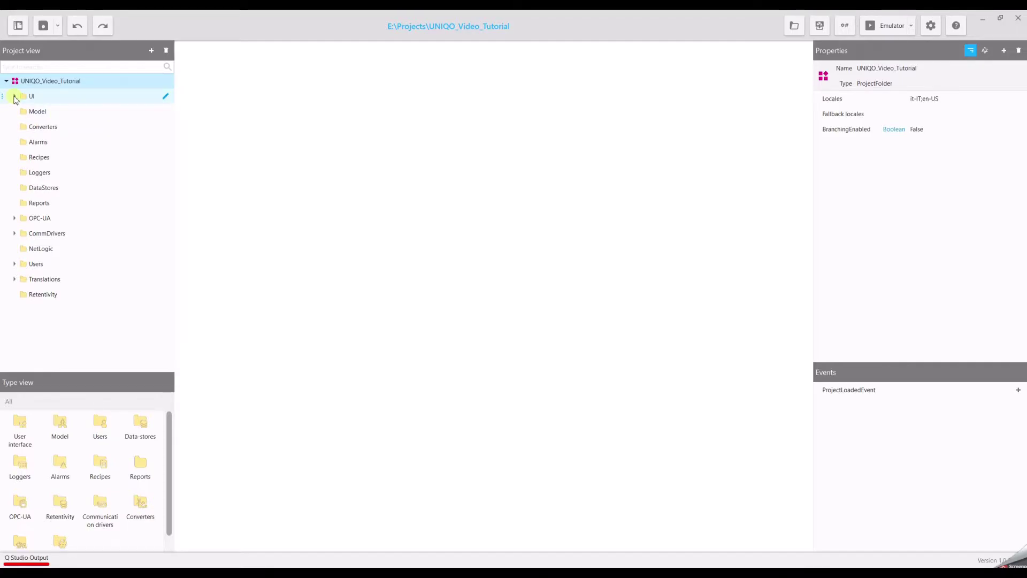
- Select MainWindow under the UI folder and set its Full screen property to False
{"action": "left_click", "coordinate": [14, 96]}
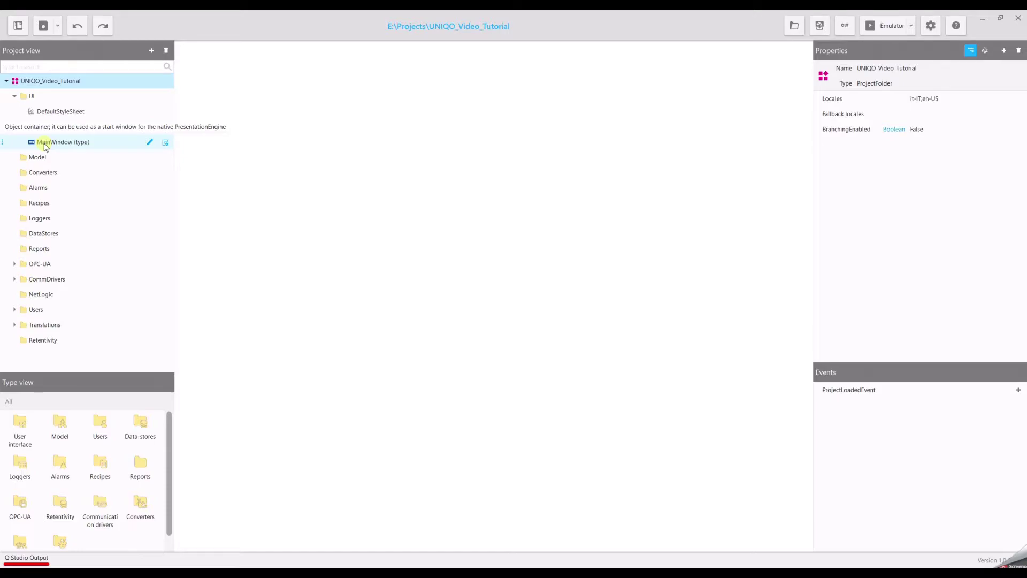
{"action": "key", "text": "Down"}
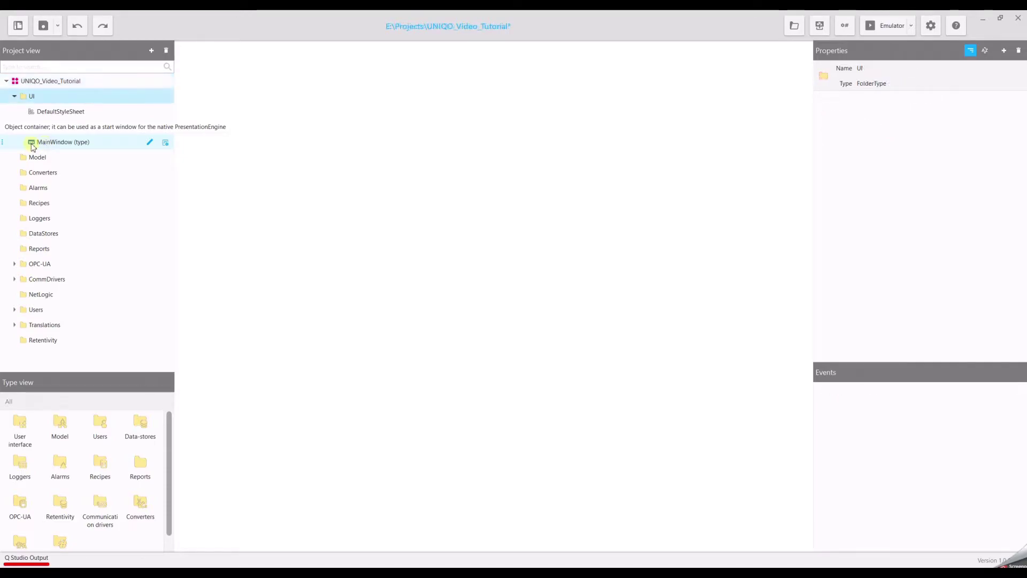
{"action": "left_click", "coordinate": [31, 142]}
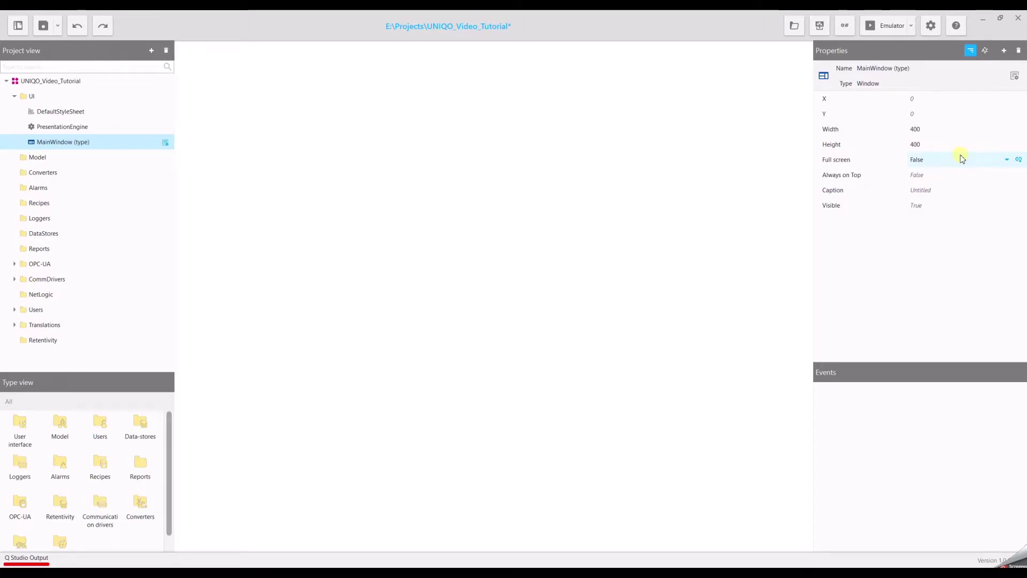
{"action": "left_click", "coordinate": [1006, 161]}
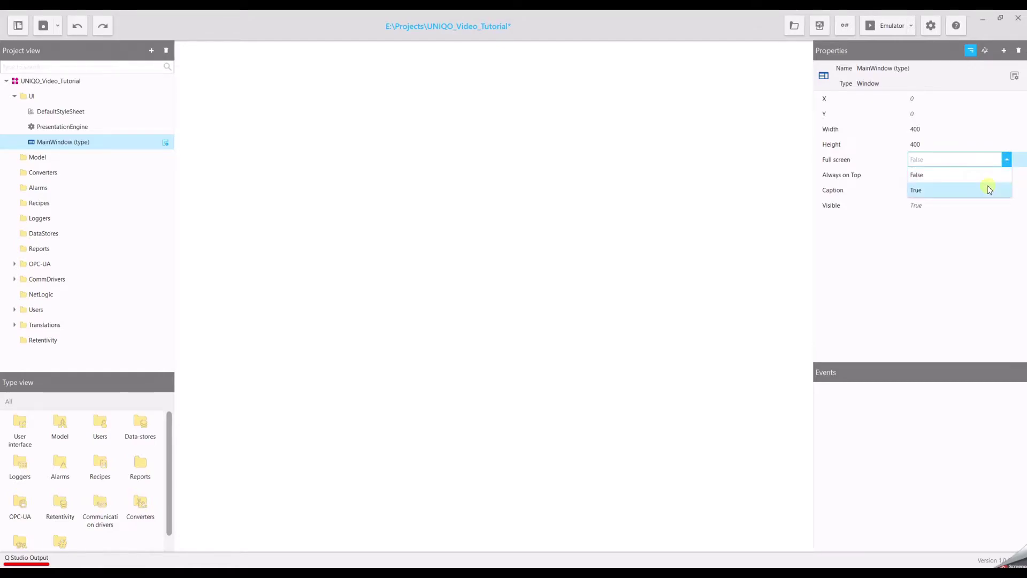
{"action": "left_click", "coordinate": [988, 179]}
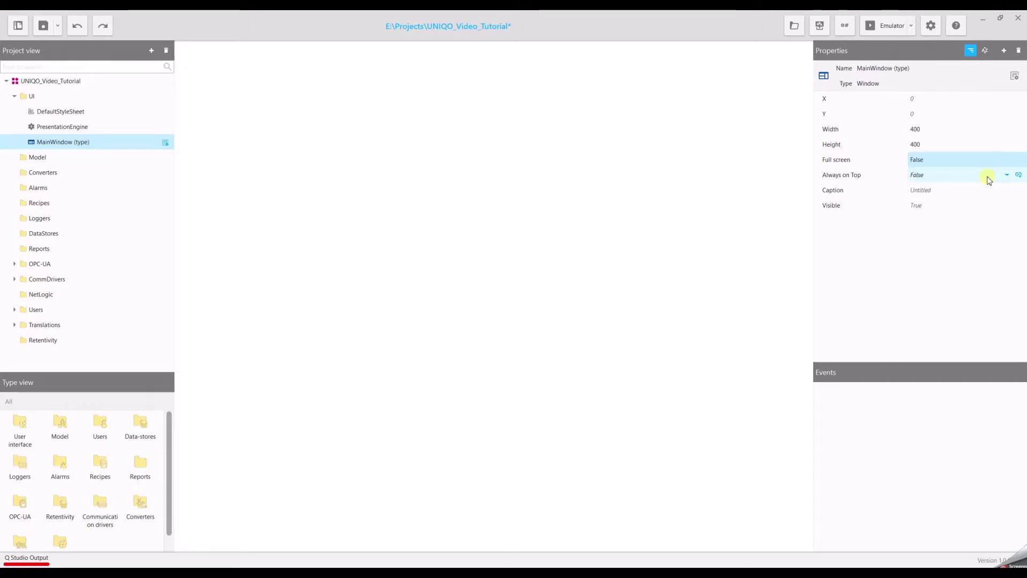
- Open MainWindow in the UI editor and browse New > Base controls without adding anything
{"action": "double_click", "coordinate": [71, 142]}
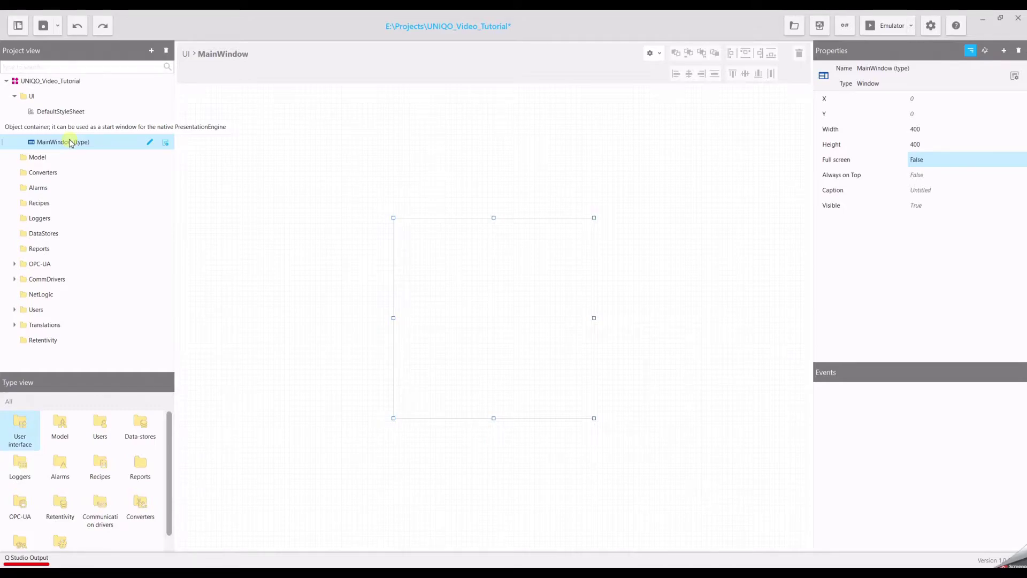
{"action": "right_click", "coordinate": [71, 143]}
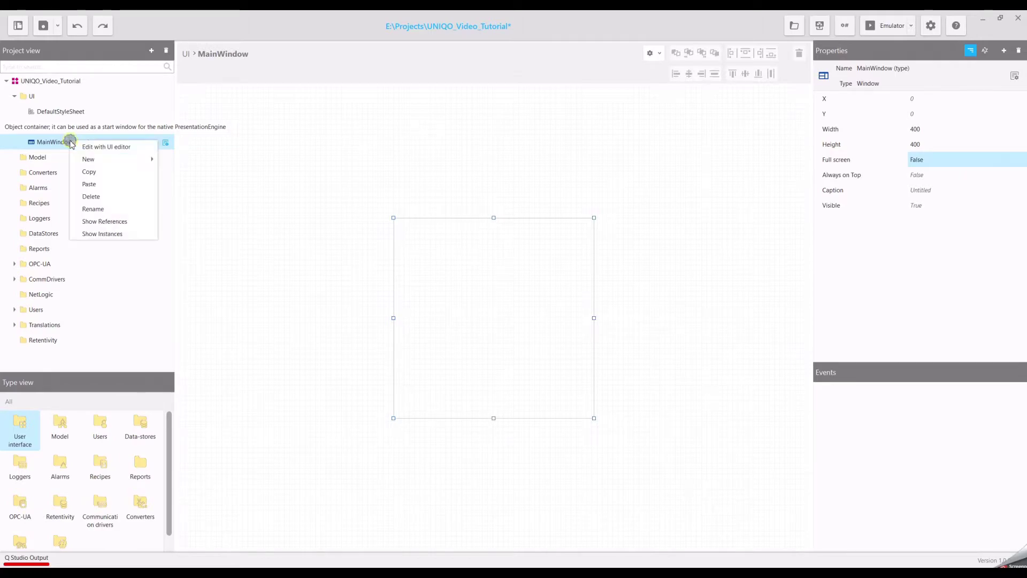
{"action": "mouse_move", "coordinate": [88, 158]}
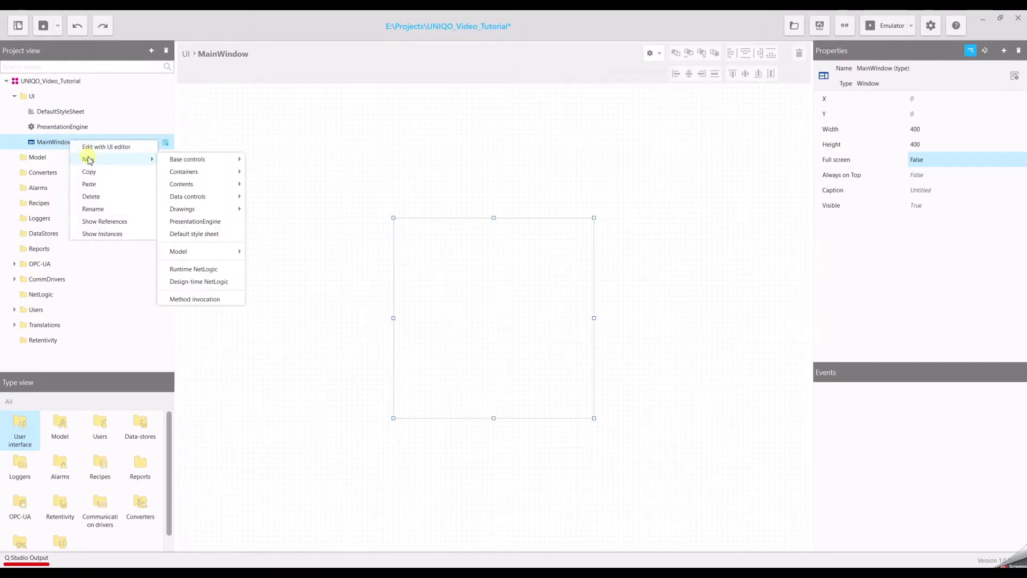
{"action": "mouse_move", "coordinate": [189, 161]}
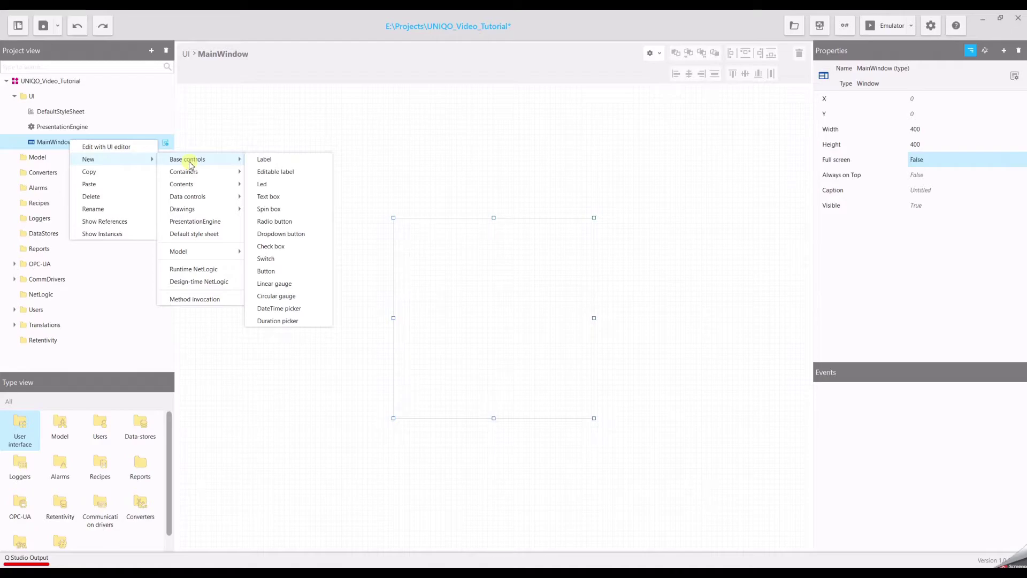
{"action": "left_click", "coordinate": [21, 387]}
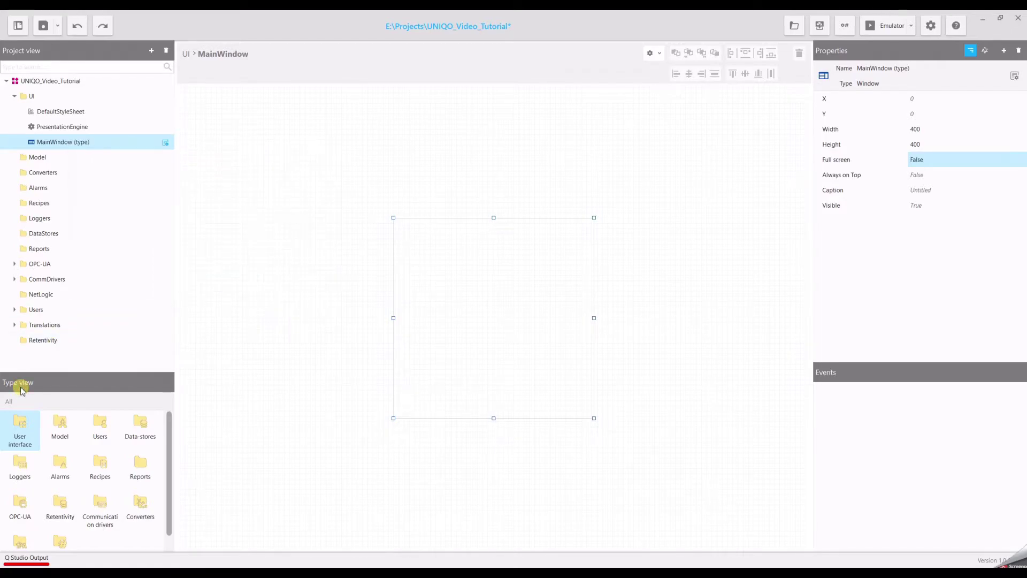
- Drag an LED, a label and a button from Base controls onto MainWindow, stacked vertically
{"action": "double_click", "coordinate": [21, 431]}
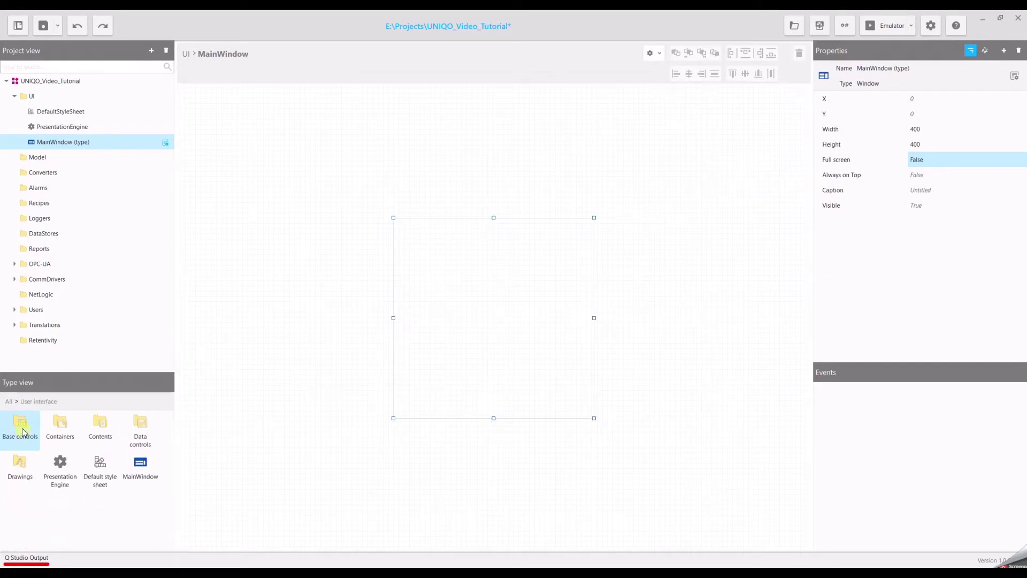
{"action": "double_click", "coordinate": [22, 431]}
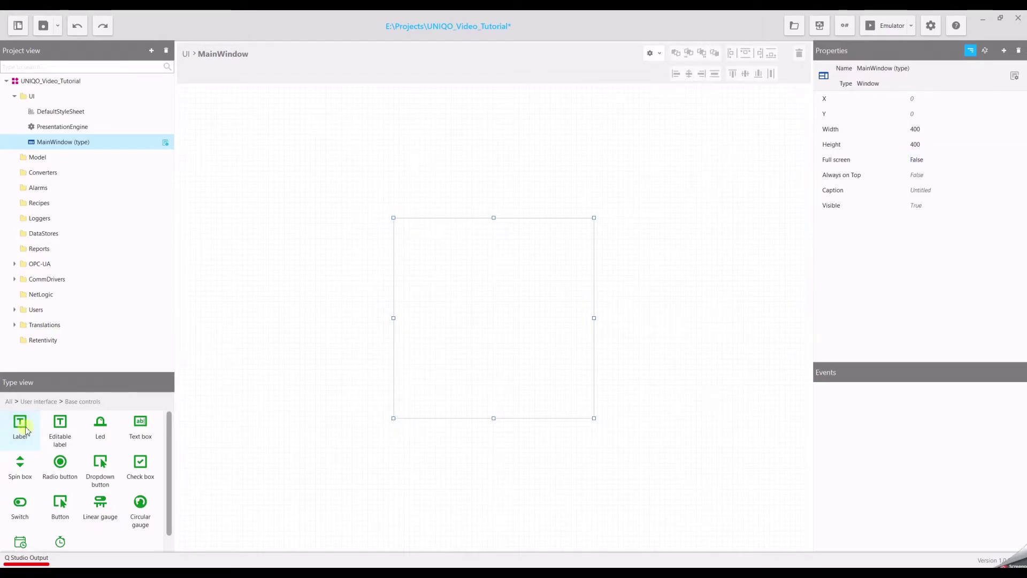
{"action": "left_click_drag", "start_coordinate": [100, 426], "coordinate": [433, 262]}
{"action": "left_click_drag", "start_coordinate": [20, 423], "coordinate": [457, 314]}
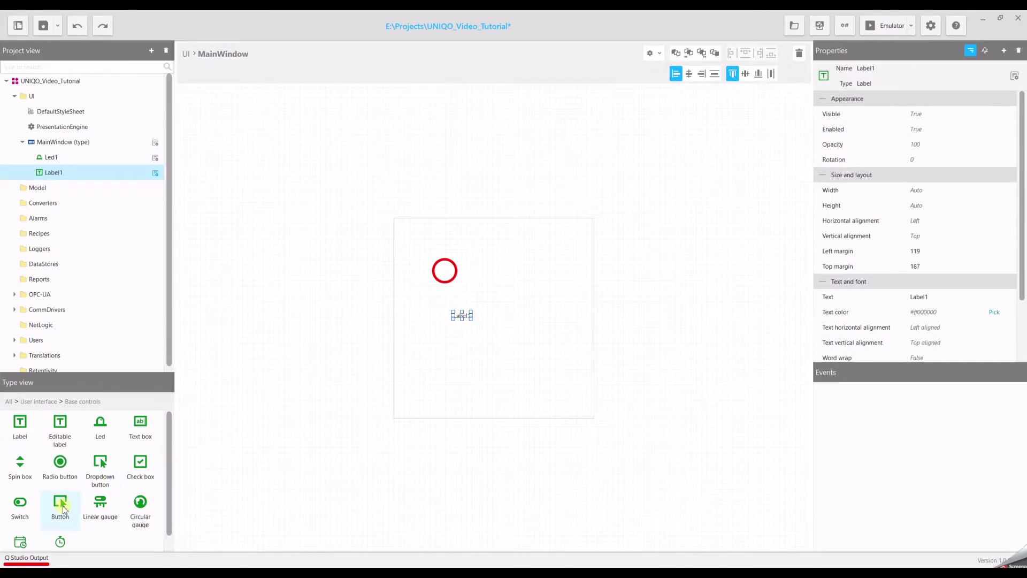
{"action": "left_click_drag", "start_coordinate": [62, 505], "coordinate": [447, 344]}
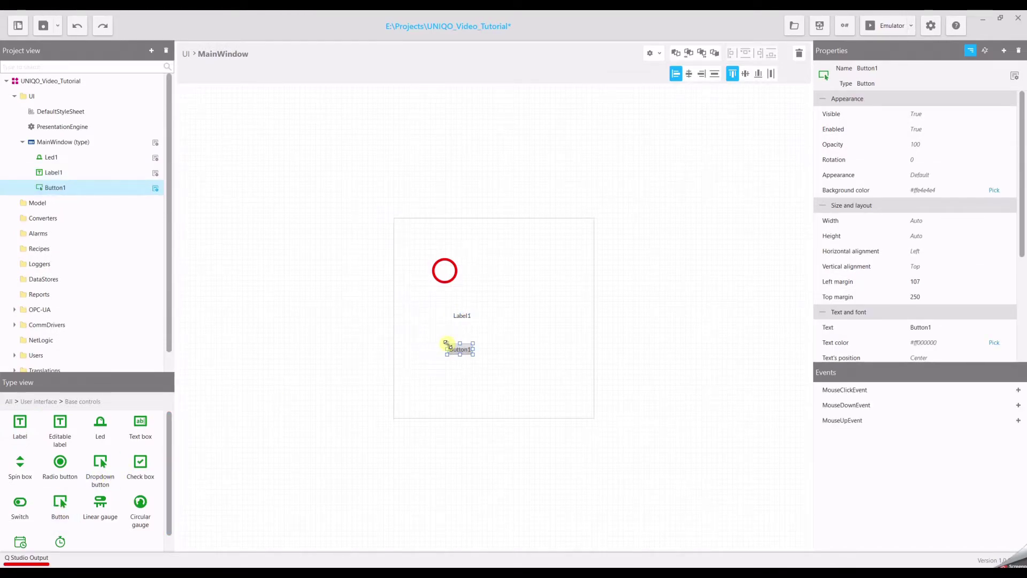
- Inspect Led1, Label1 and Button1, nudging Button1 down to left margin 107, top margin 252
{"action": "left_click", "coordinate": [444, 274]}
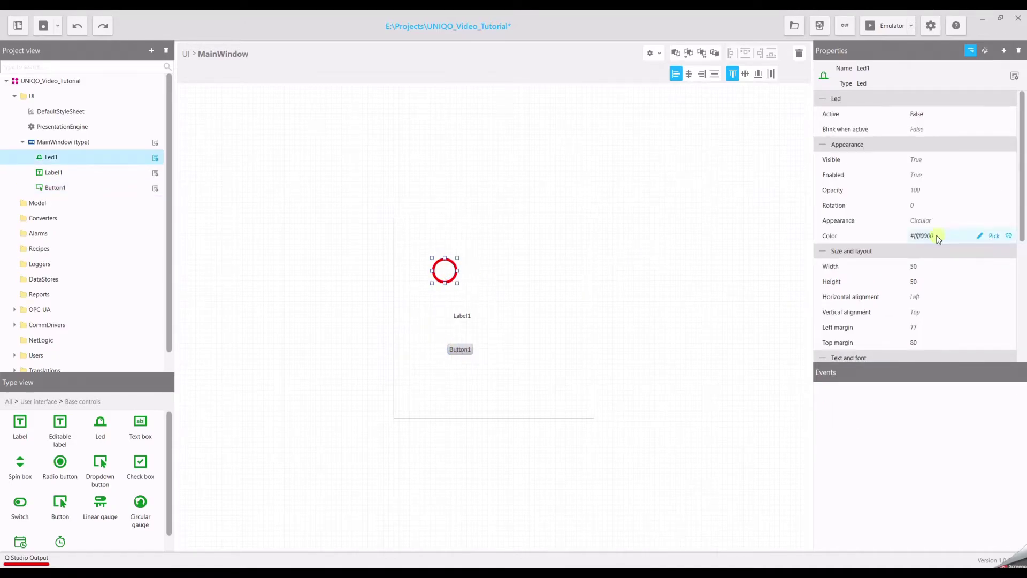
{"action": "left_click", "coordinate": [461, 316]}
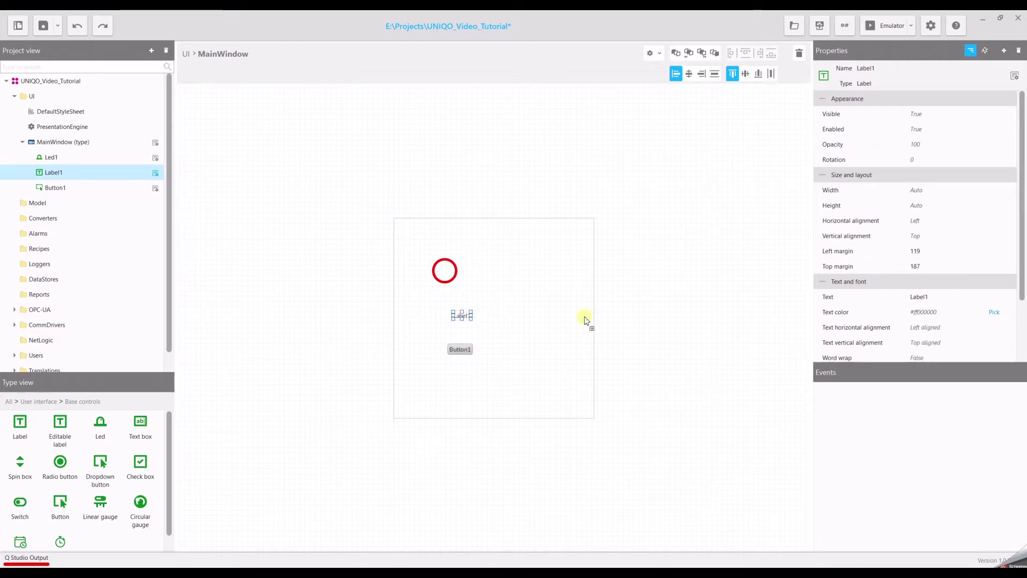
{"action": "left_click", "coordinate": [459, 353]}
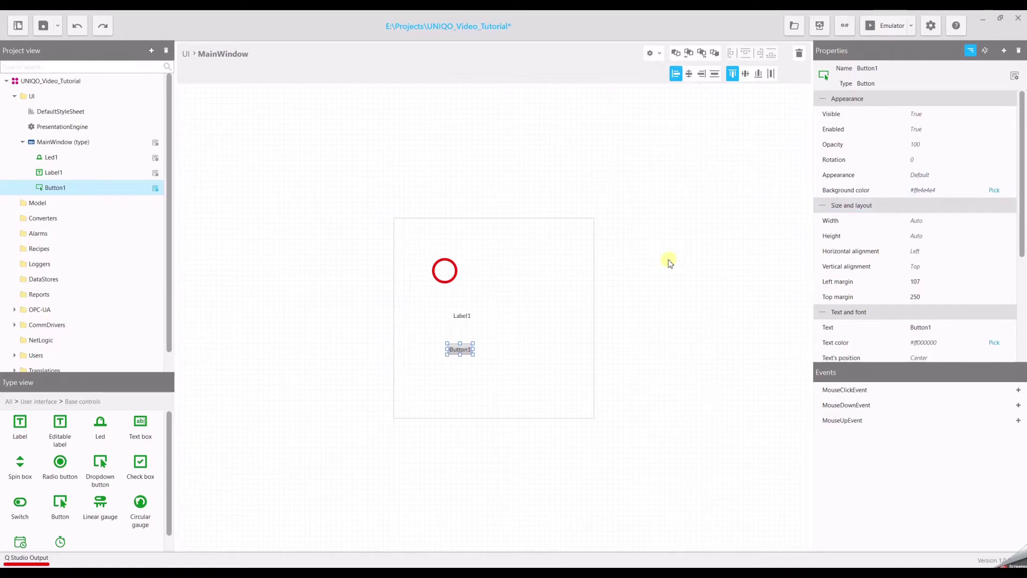
{"action": "left_click_drag", "start_coordinate": [466, 354], "coordinate": [466, 354]}
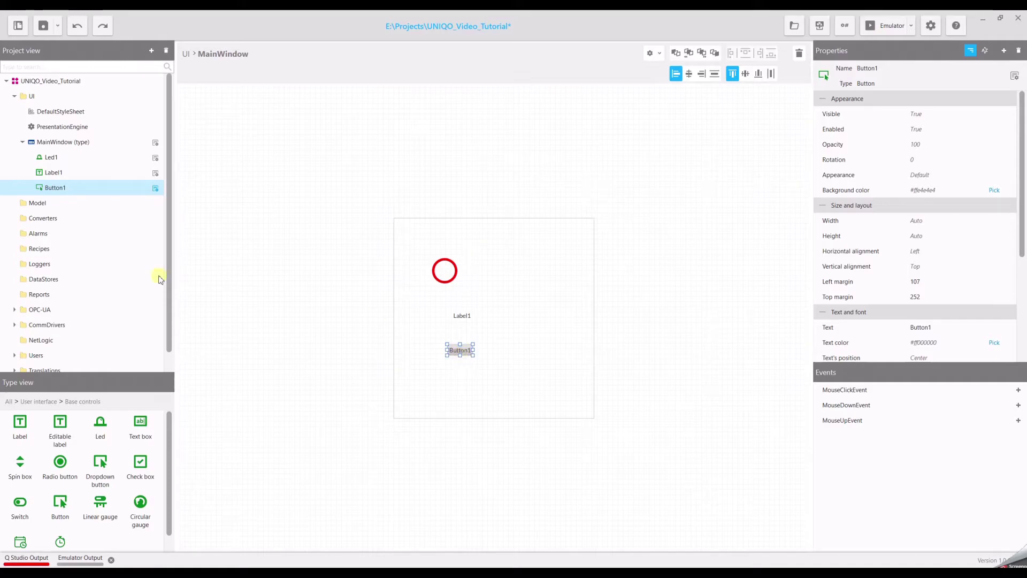
- Add Variable1 under Model and change its data type from Int32 to Boolean
{"action": "right_click", "coordinate": [41, 206]}
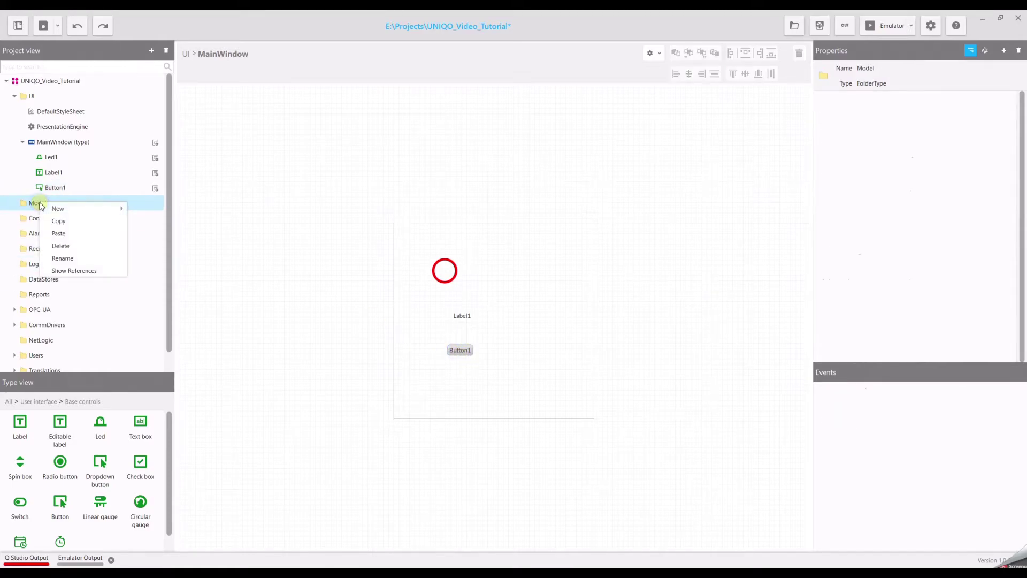
{"action": "mouse_move", "coordinate": [44, 208]}
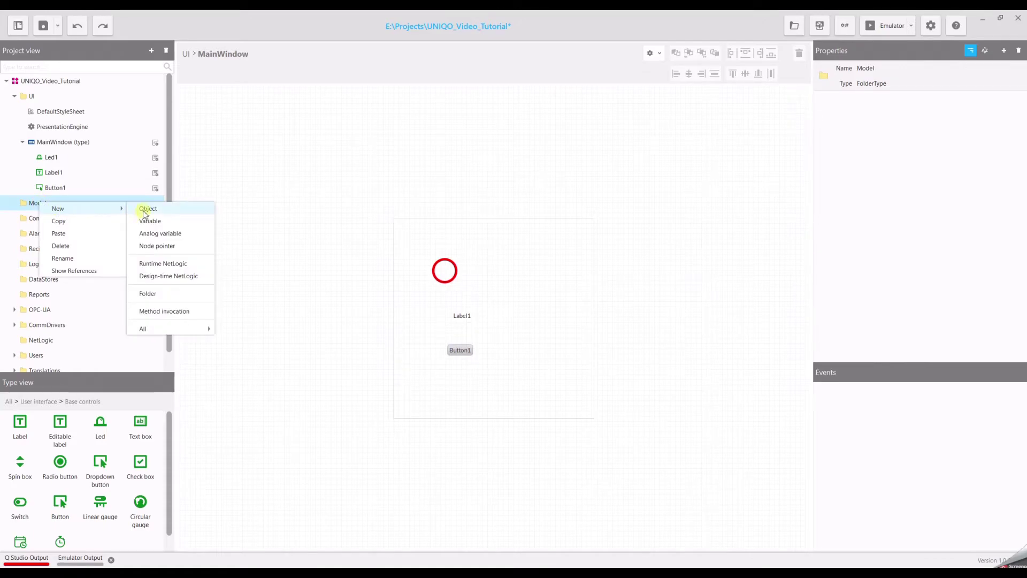
{"action": "left_click", "coordinate": [146, 221]}
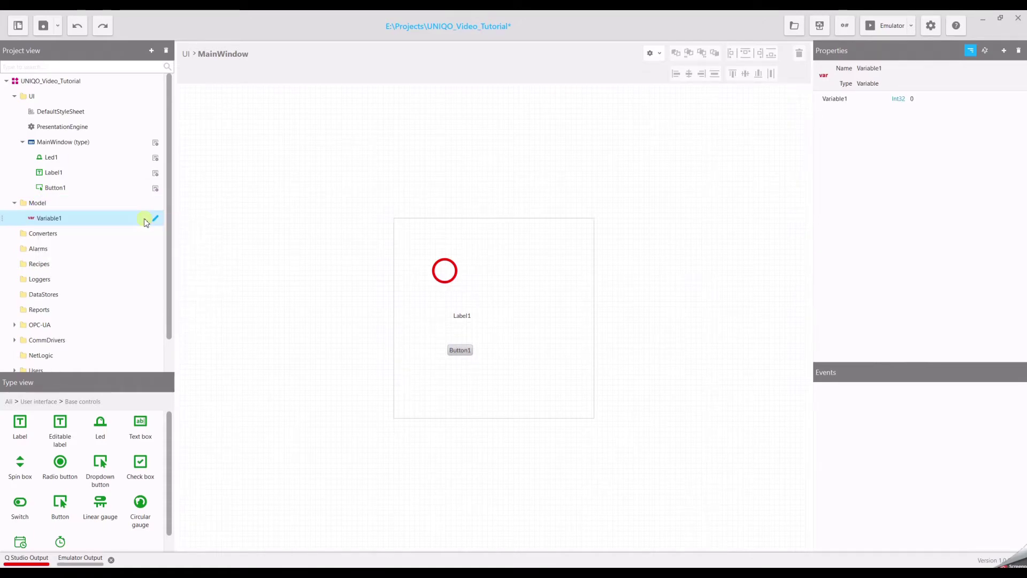
{"action": "left_click", "coordinate": [899, 101]}
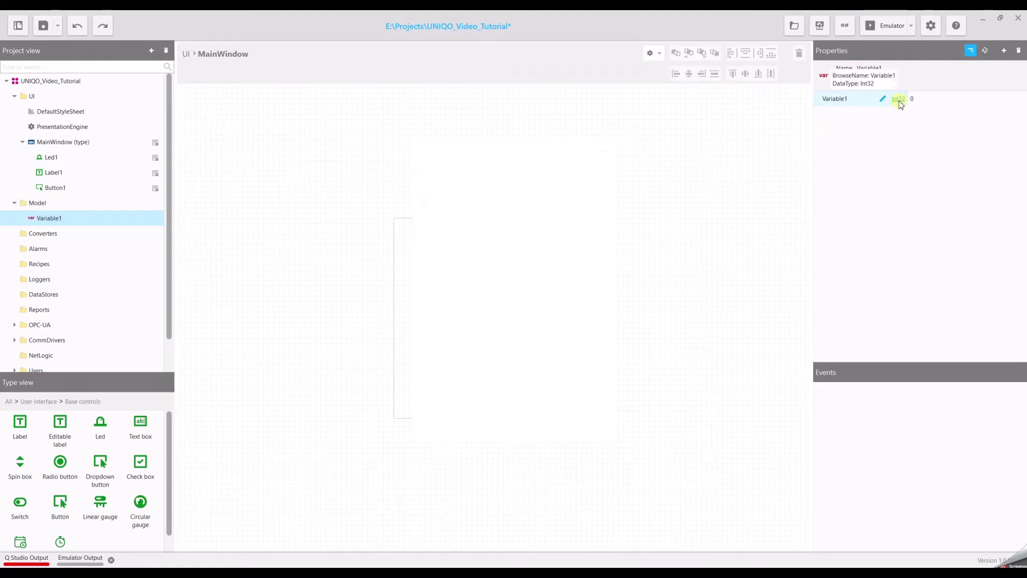
{"action": "left_click", "coordinate": [431, 201]}
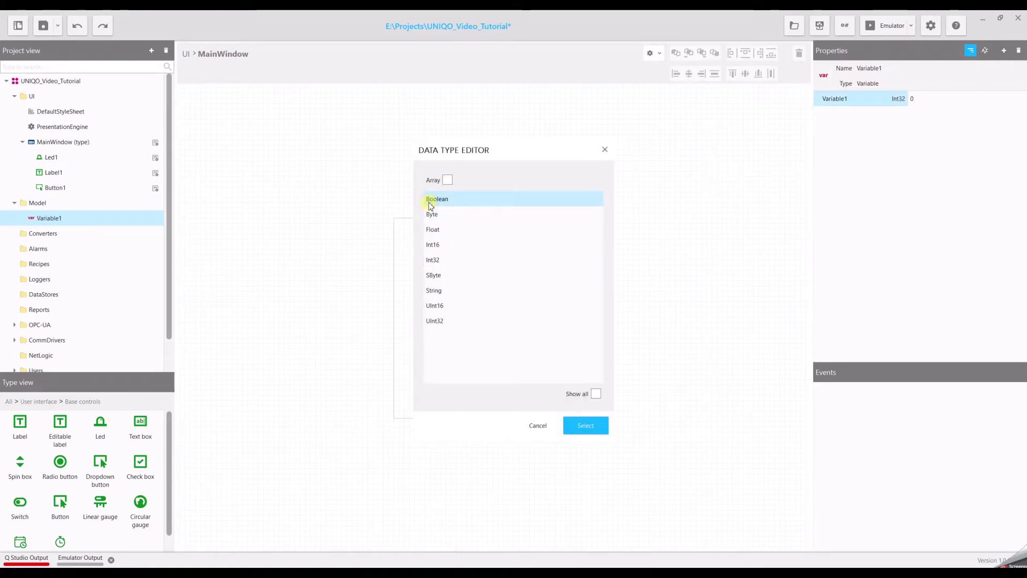
{"action": "left_click", "coordinate": [587, 424]}
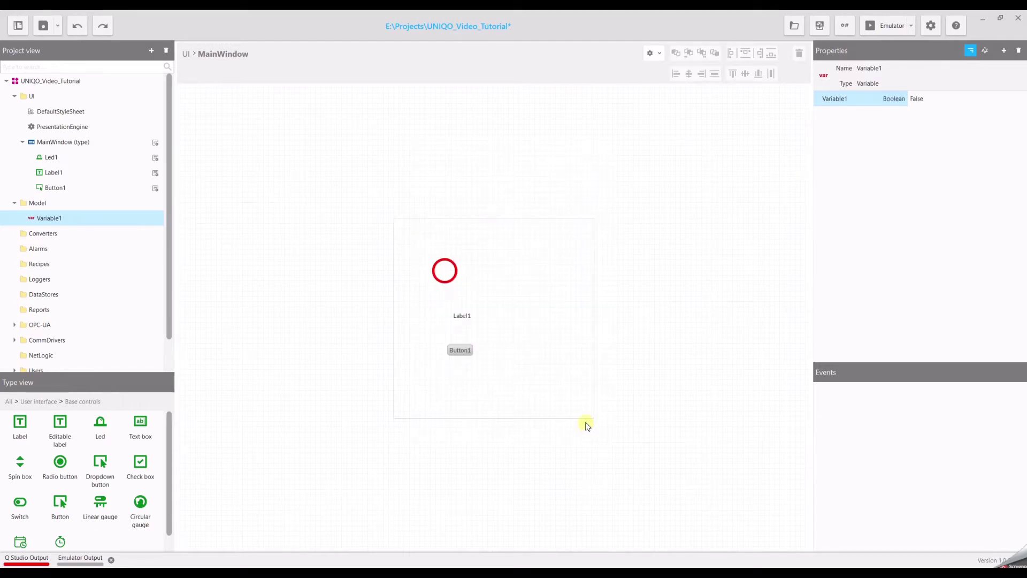
{"action": "left_click", "coordinate": [33, 219]}
- Drop Variable1 onto Led1 to link it, then bring up Button1's properties and events
{"action": "left_click_drag", "start_coordinate": [42, 220], "coordinate": [446, 273]}
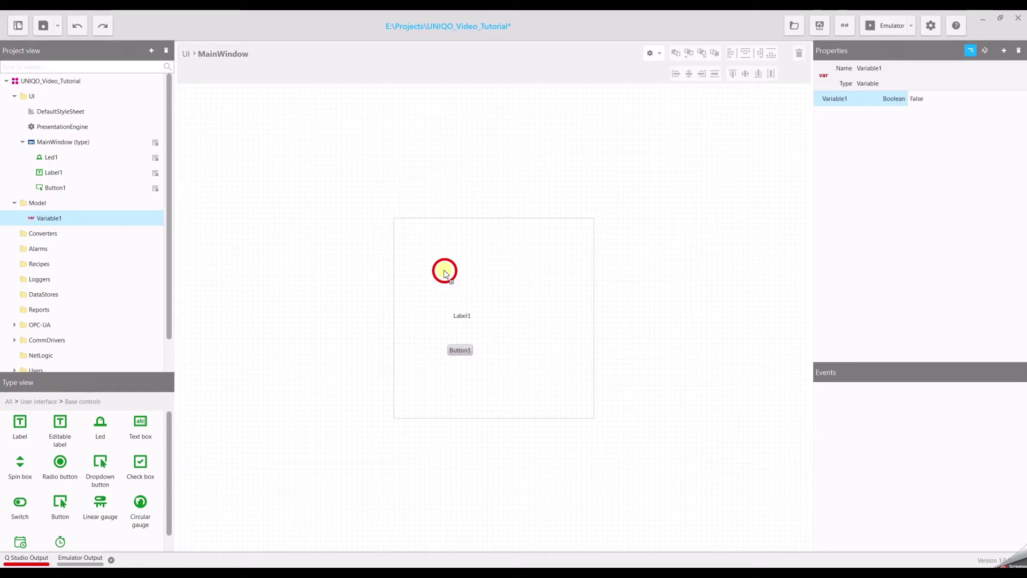
{"action": "left_click_drag", "start_coordinate": [446, 273], "coordinate": [470, 355]}
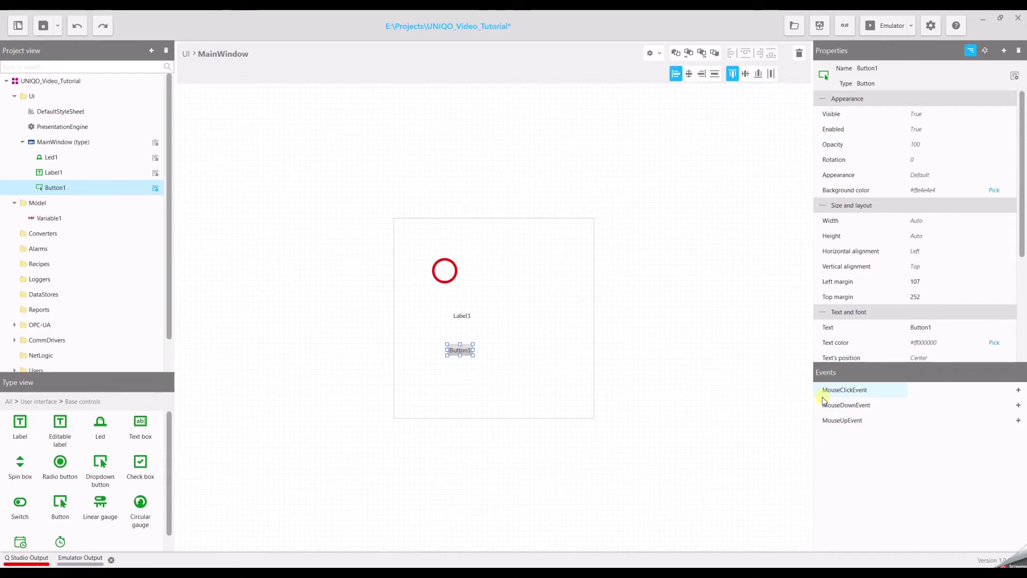
- Make Button1's MouseClickEvent run VariableCommands/Toggle with VariableToModify set to Model/Variable1
{"action": "left_click", "coordinate": [1018, 389]}
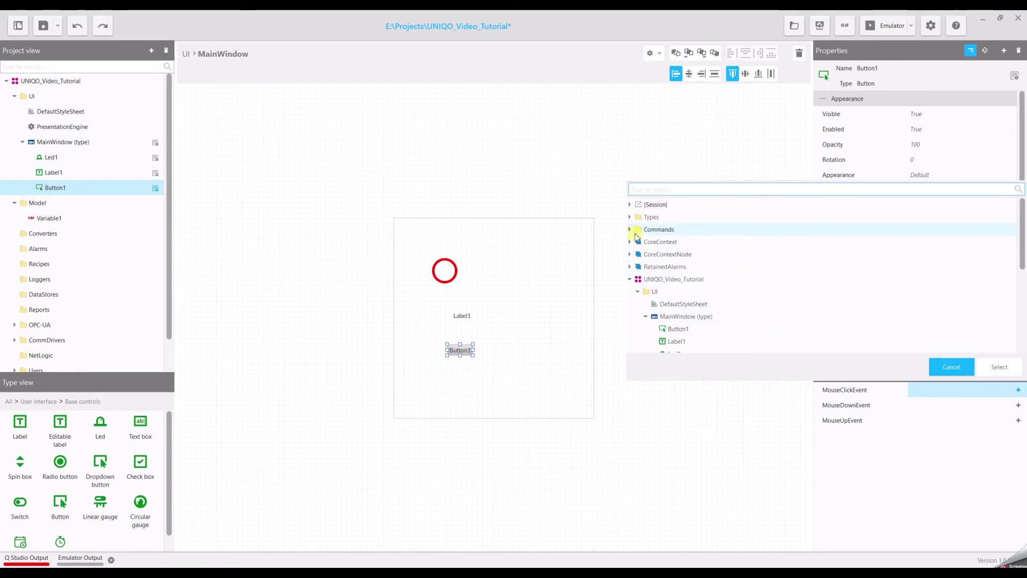
{"action": "left_click", "coordinate": [629, 230]}
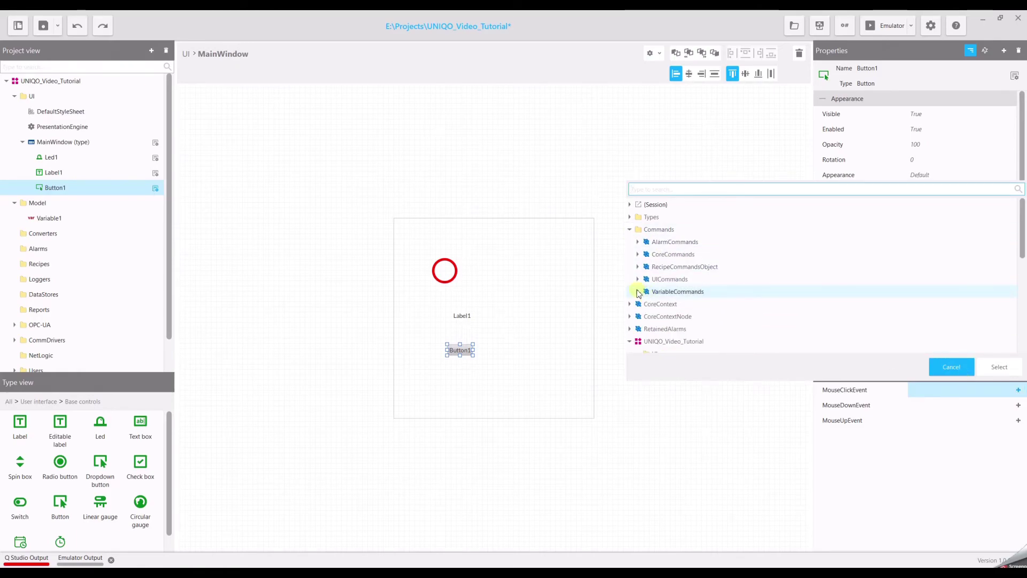
{"action": "left_click", "coordinate": [638, 292]}
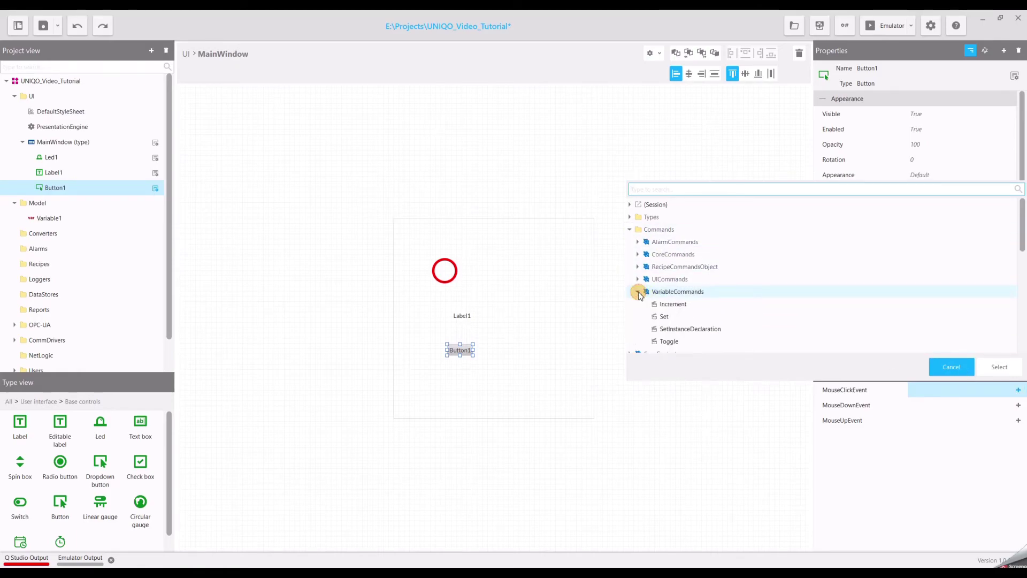
{"action": "left_click", "coordinate": [669, 341]}
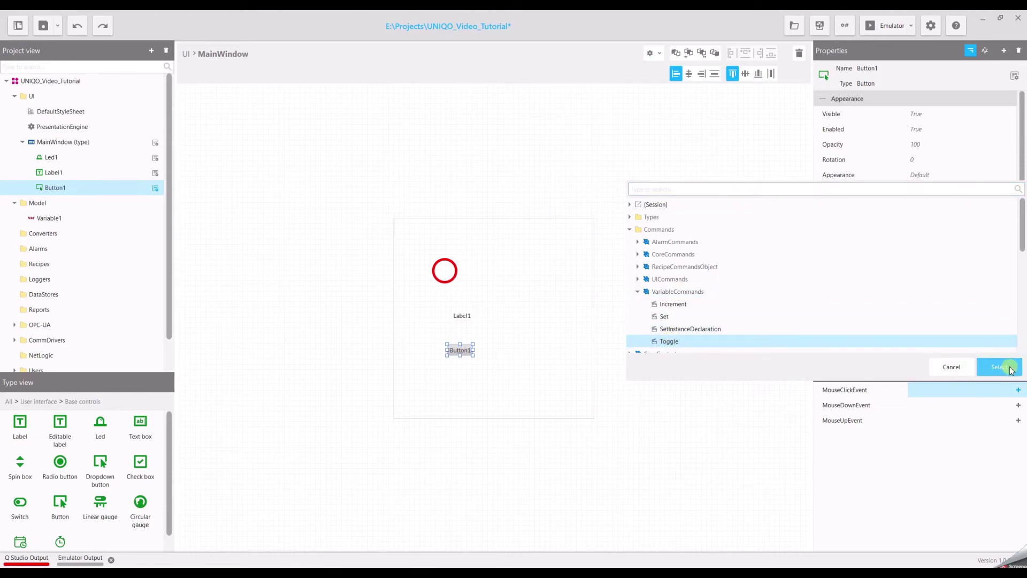
{"action": "left_click", "coordinate": [998, 367]}
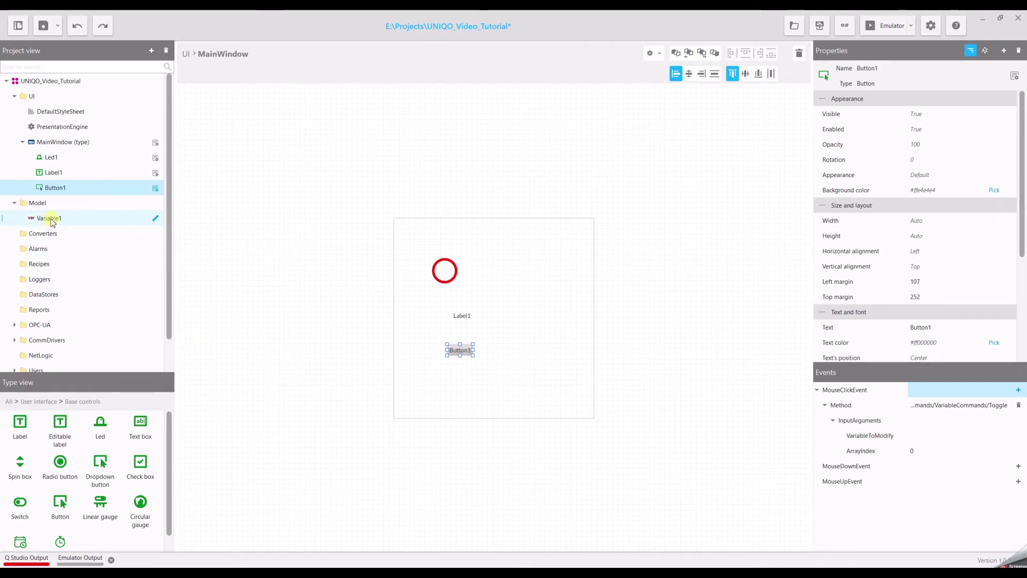
{"action": "left_click_drag", "start_coordinate": [52, 222], "coordinate": [942, 437]}
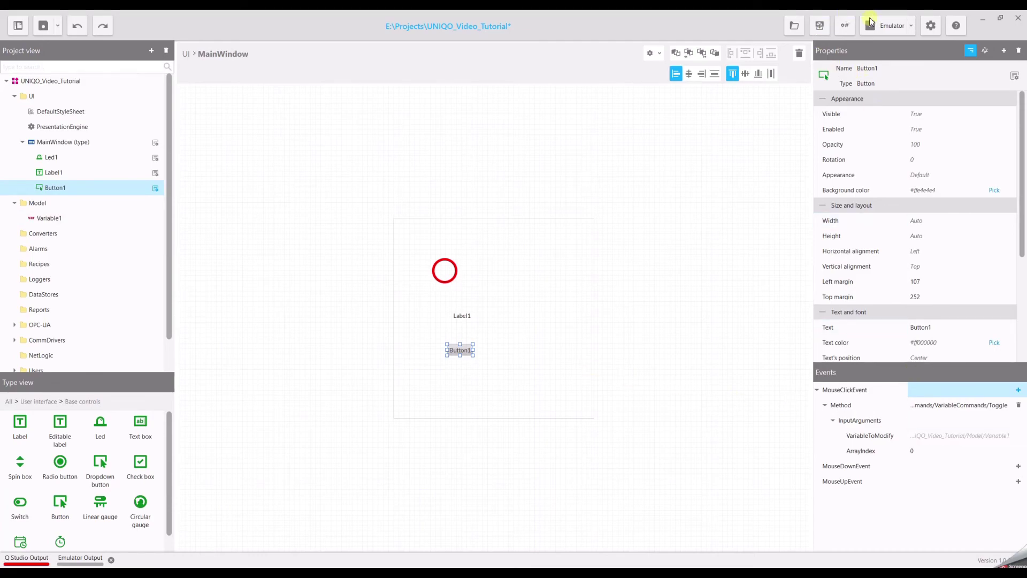
- Launch the emulator and click Button1 four times to switch the LED on and off
{"action": "left_click", "coordinate": [883, 28]}
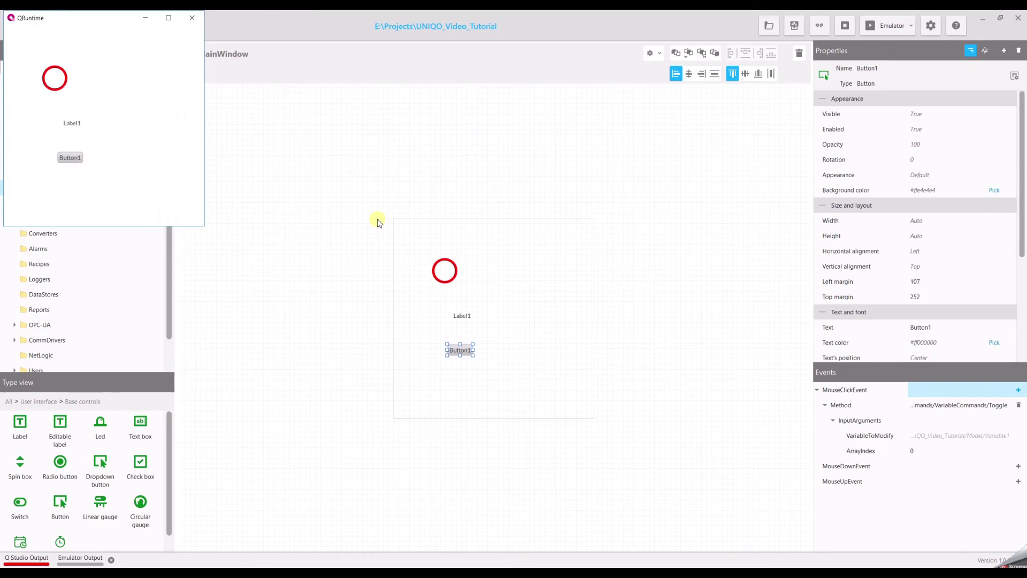
{"action": "left_click", "coordinate": [72, 158]}
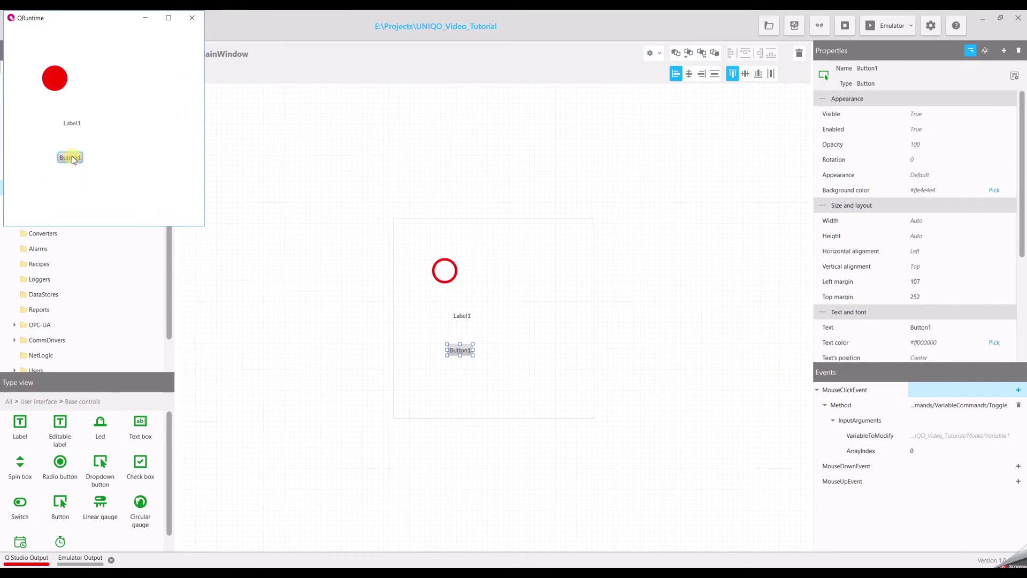
{"action": "left_click", "coordinate": [73, 159]}
{"action": "left_click", "coordinate": [73, 159]}
{"action": "left_click", "coordinate": [72, 159]}
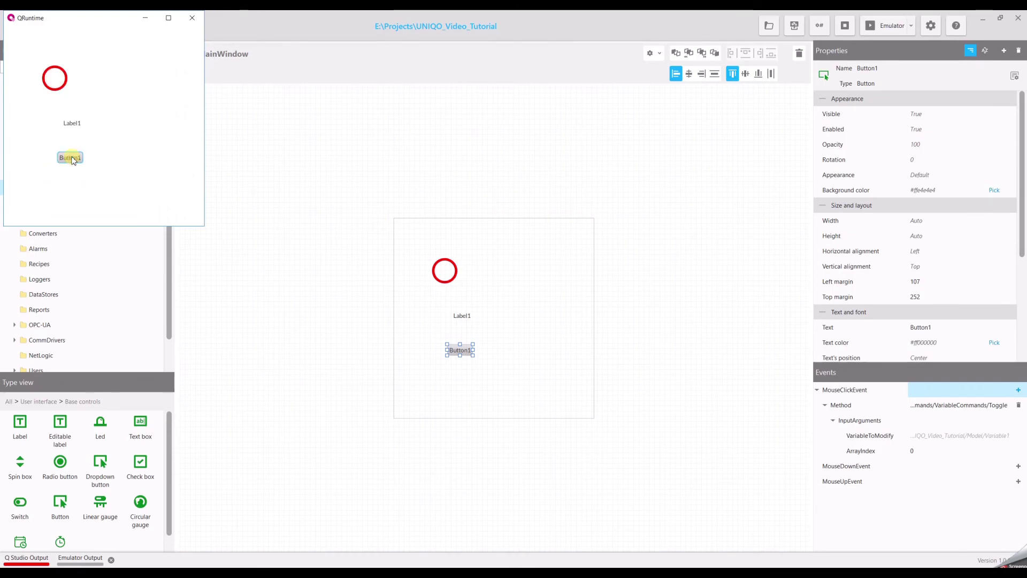